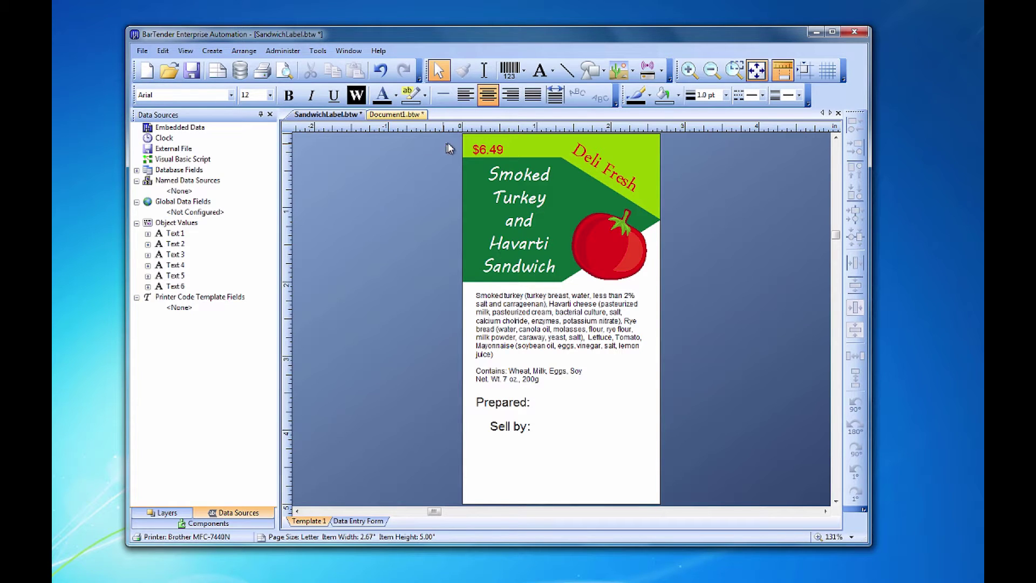
# Place a single-line text beside Prepared: and link it to the Clock data source, showing 7/1/2015
pyautogui.click(552, 71)
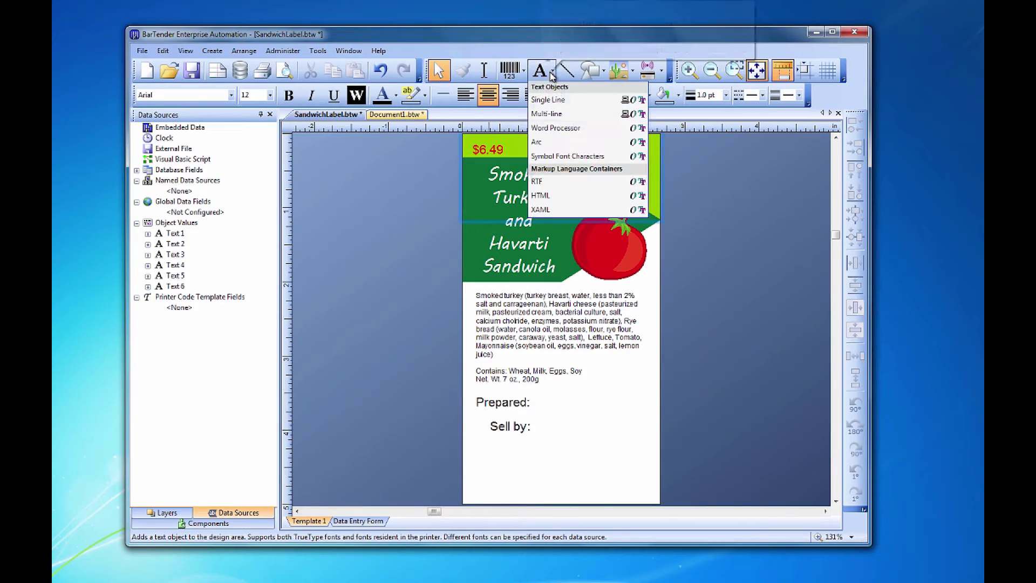
pyautogui.click(548, 100)
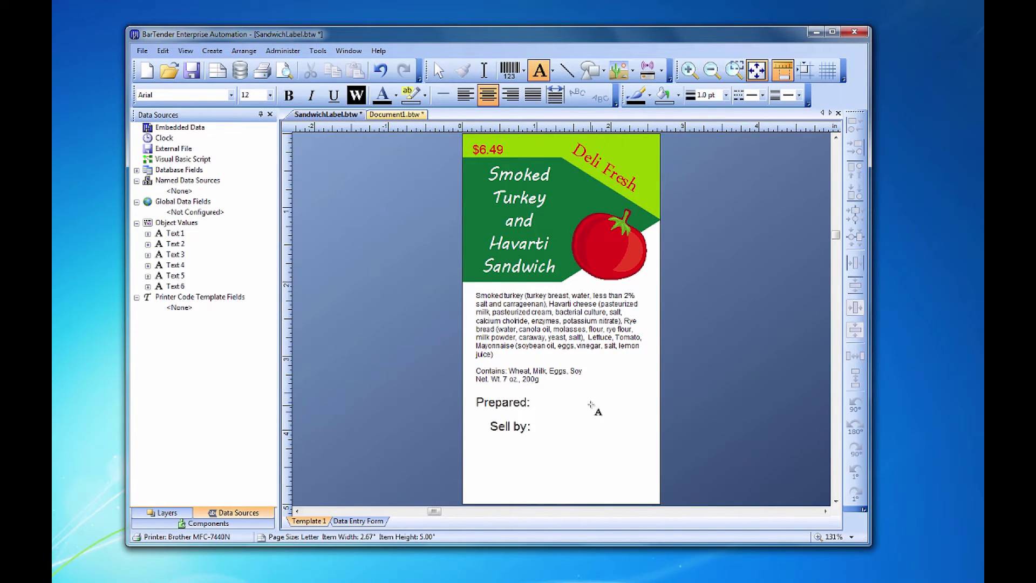
pyautogui.click(599, 408)
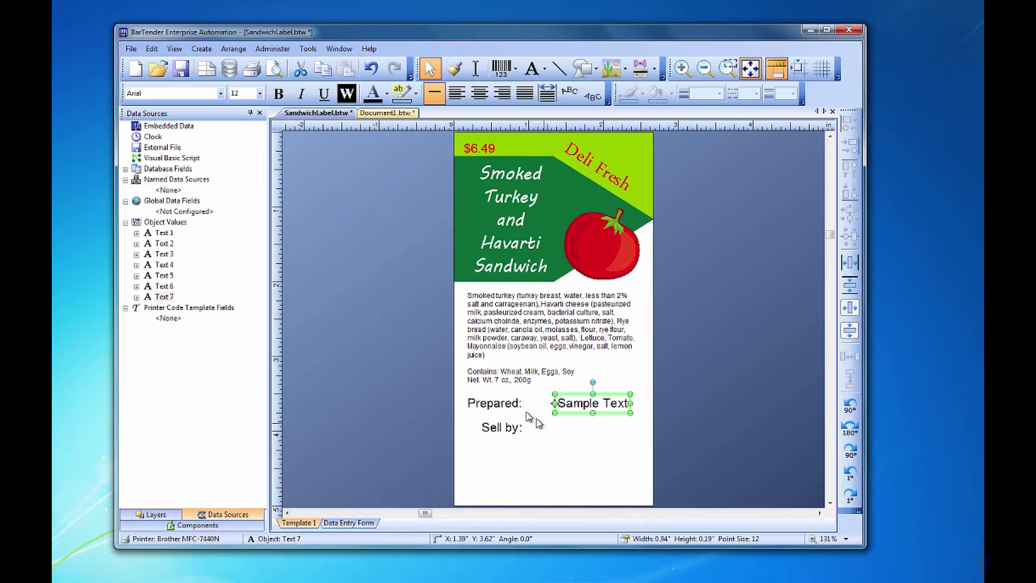
pyautogui.moveTo(150, 138); pyautogui.dragTo(594, 408)
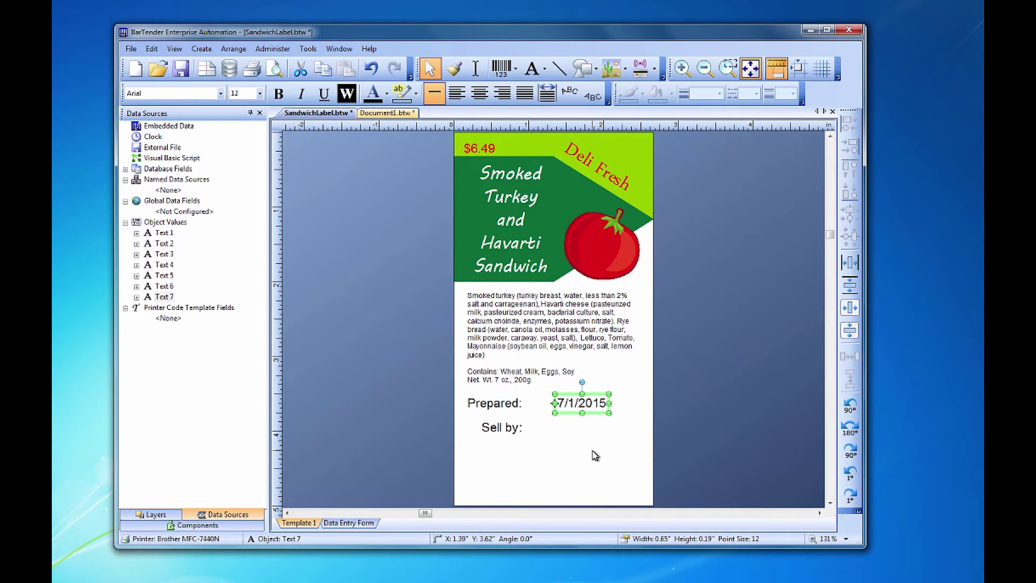
# In the date text's Properties, confirm Date as the data type and browse the locale list
pyautogui.rightClick(572, 396)
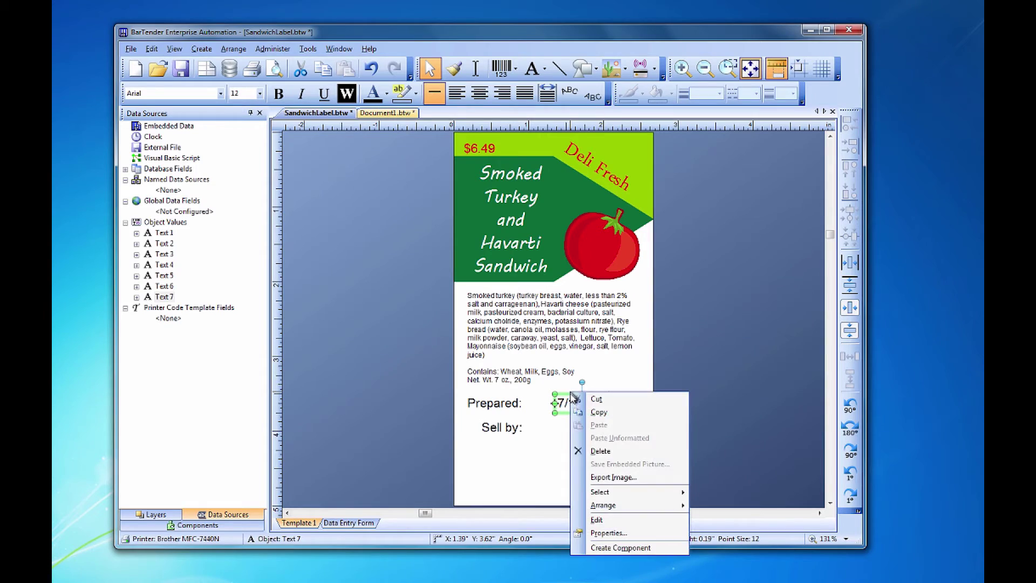
pyautogui.click(608, 533)
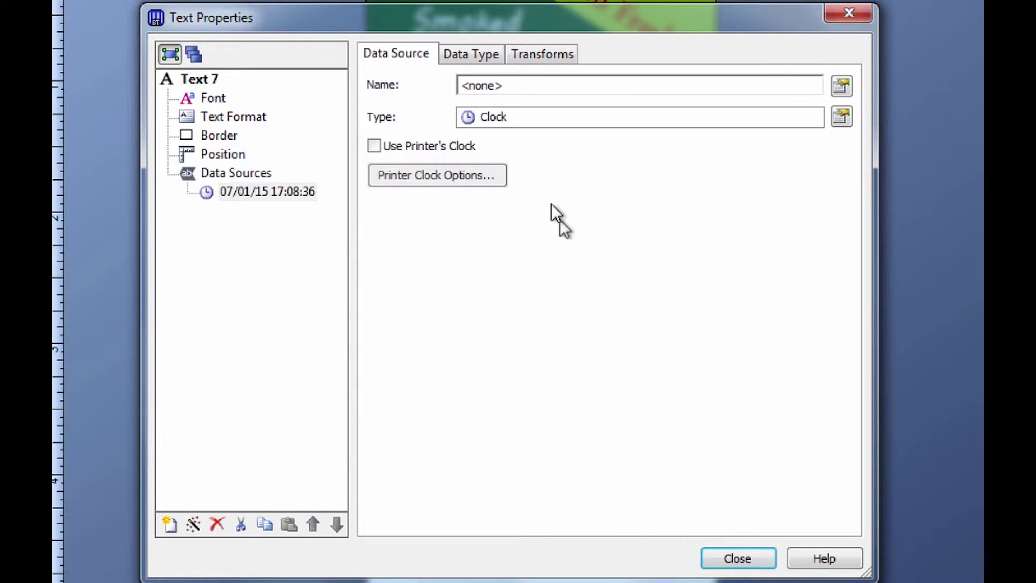
pyautogui.click(493, 55)
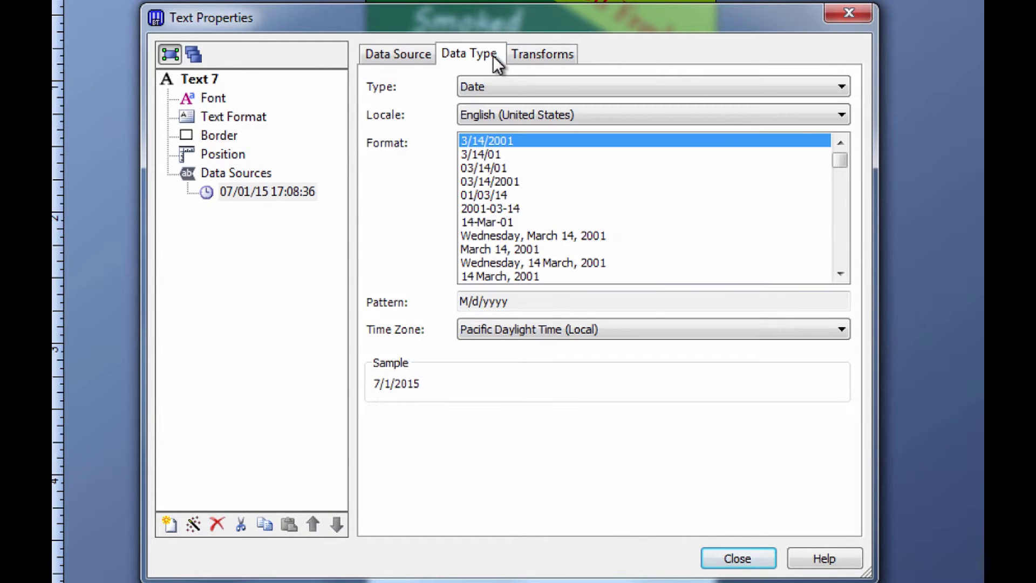
pyautogui.click(843, 88)
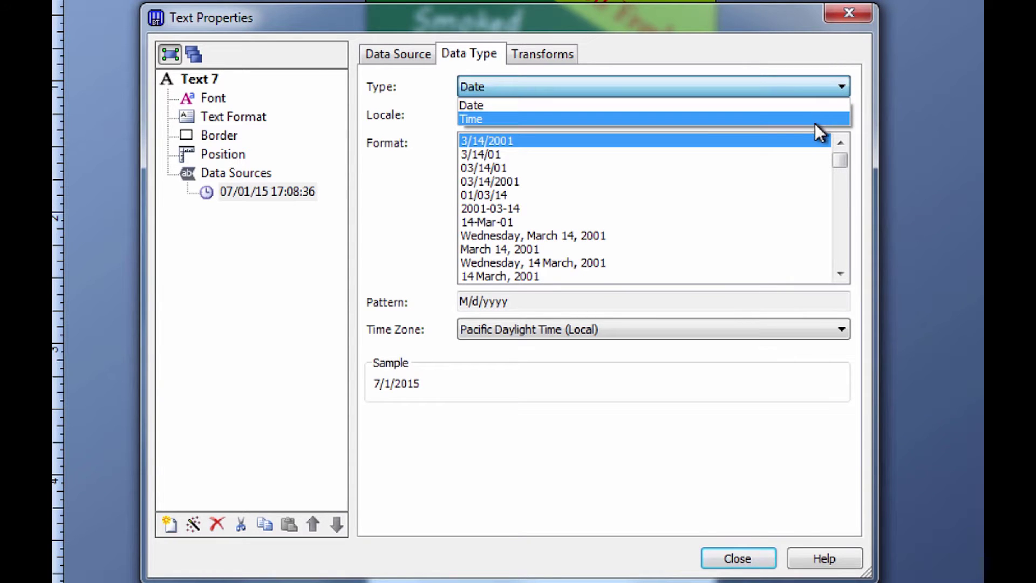
pyautogui.click(818, 105)
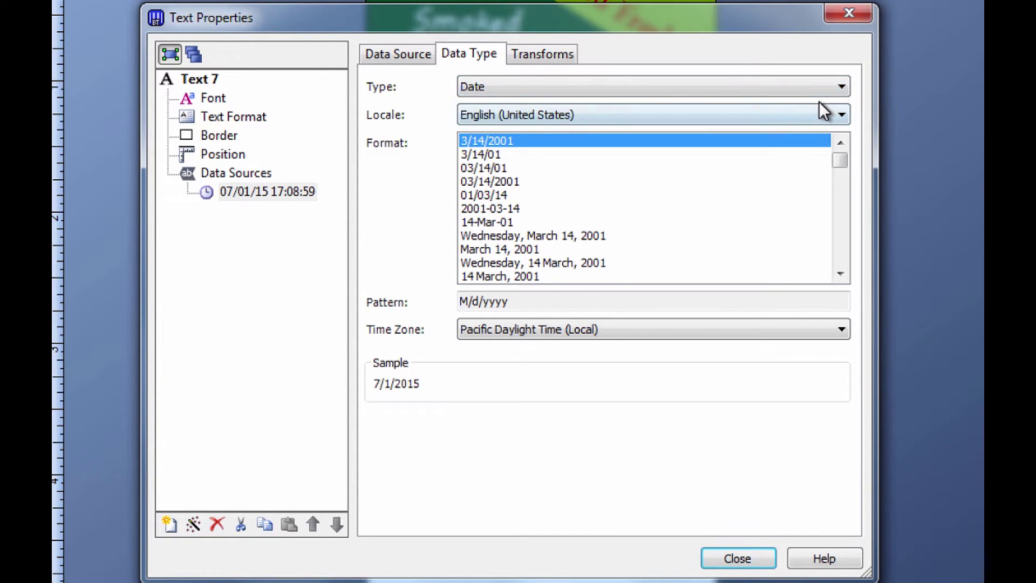
pyautogui.click(845, 118)
pyautogui.moveTo(846, 292); pyautogui.dragTo(817, 254)
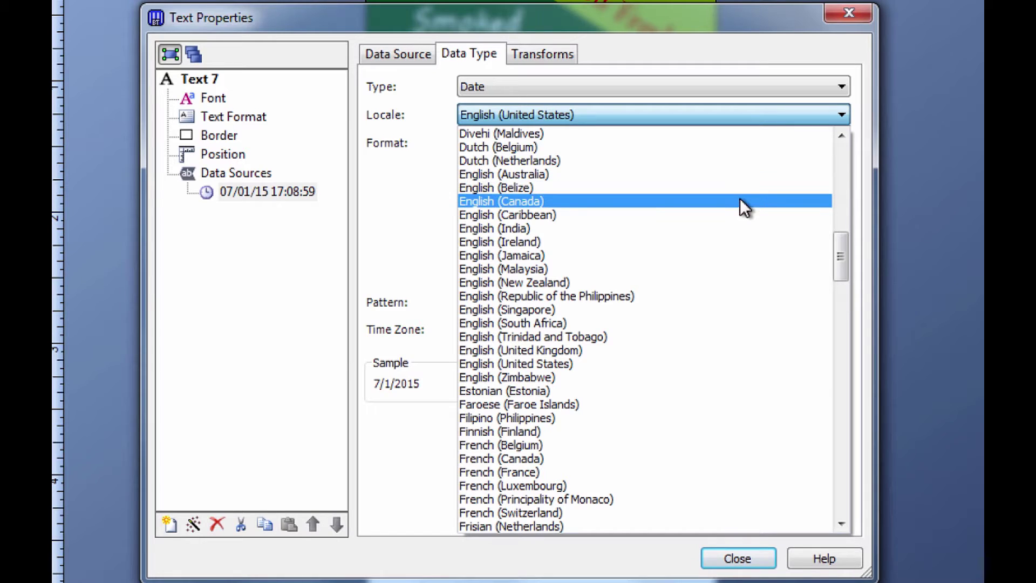
# Keep English (United States) locale and local Pacific Daylight Time zone, reviewing the Transforms and Data Source tabs
pyautogui.click(698, 363)
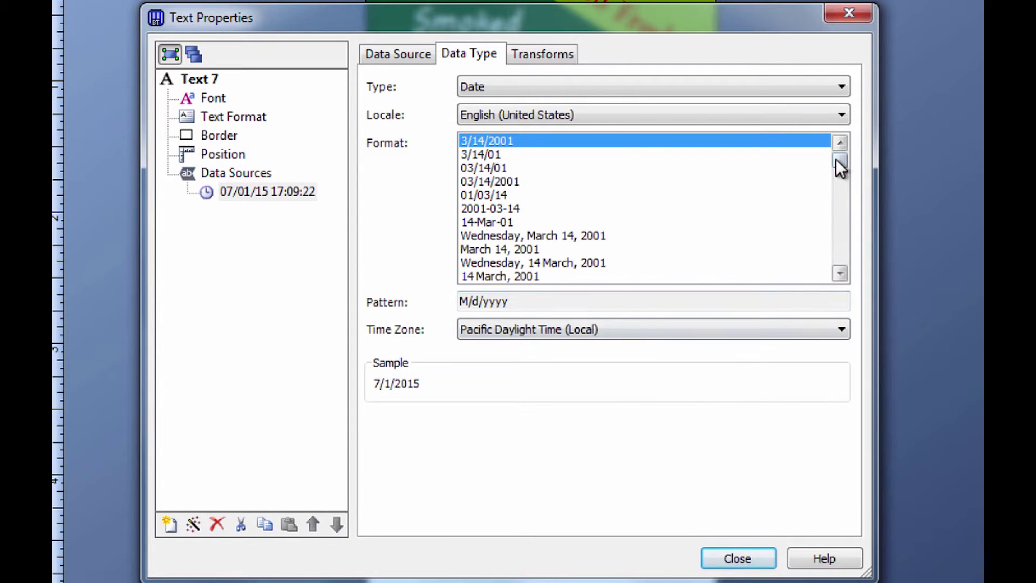
pyautogui.moveTo(836, 159); pyautogui.dragTo(824, 263)
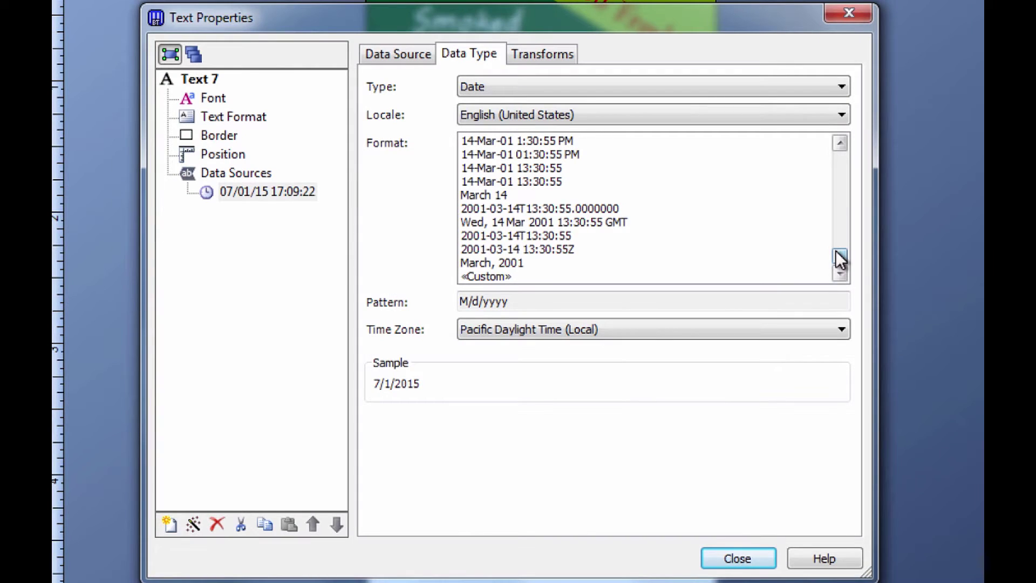
pyautogui.click(843, 329)
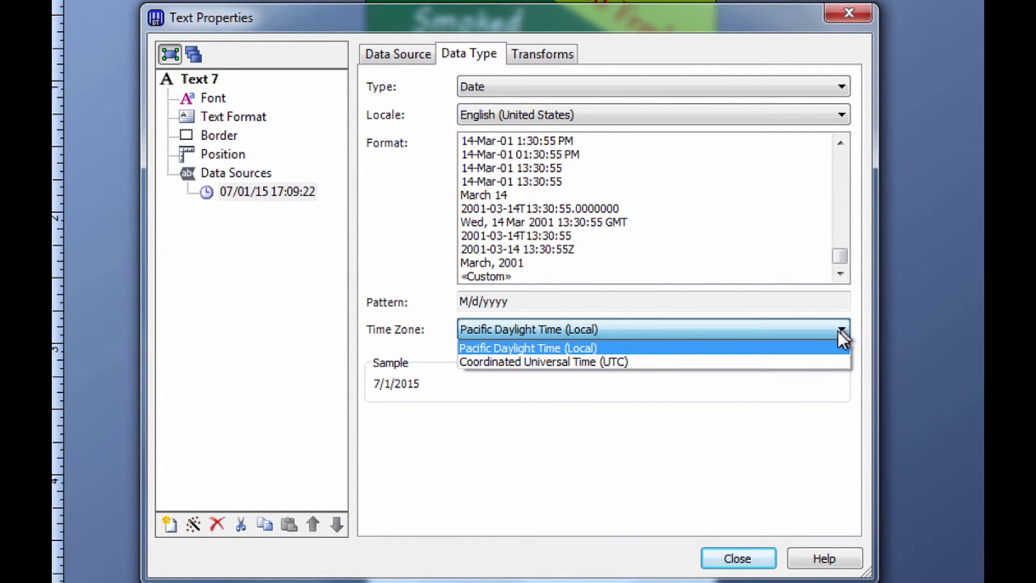
pyautogui.click(808, 346)
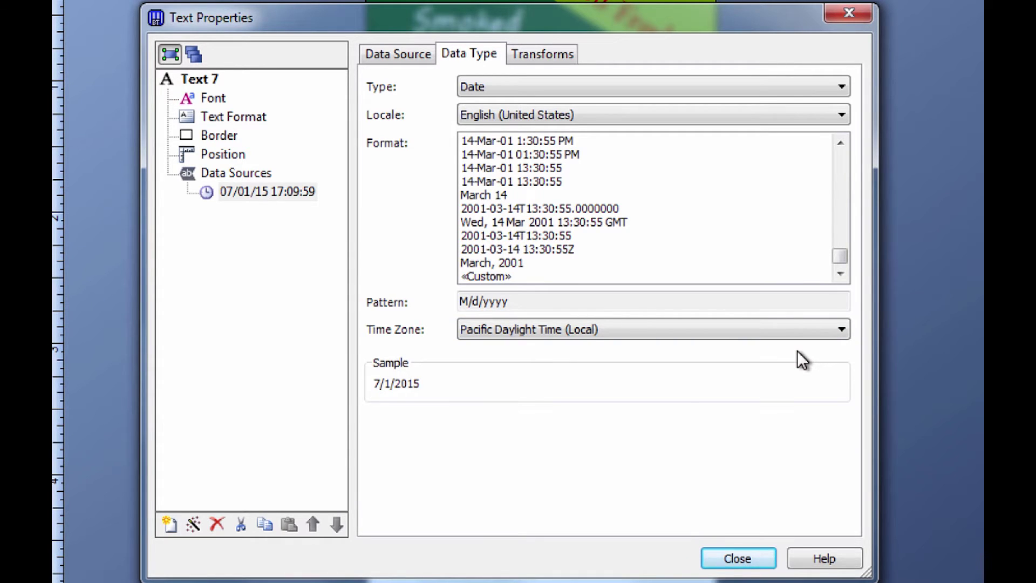
pyautogui.click(575, 60)
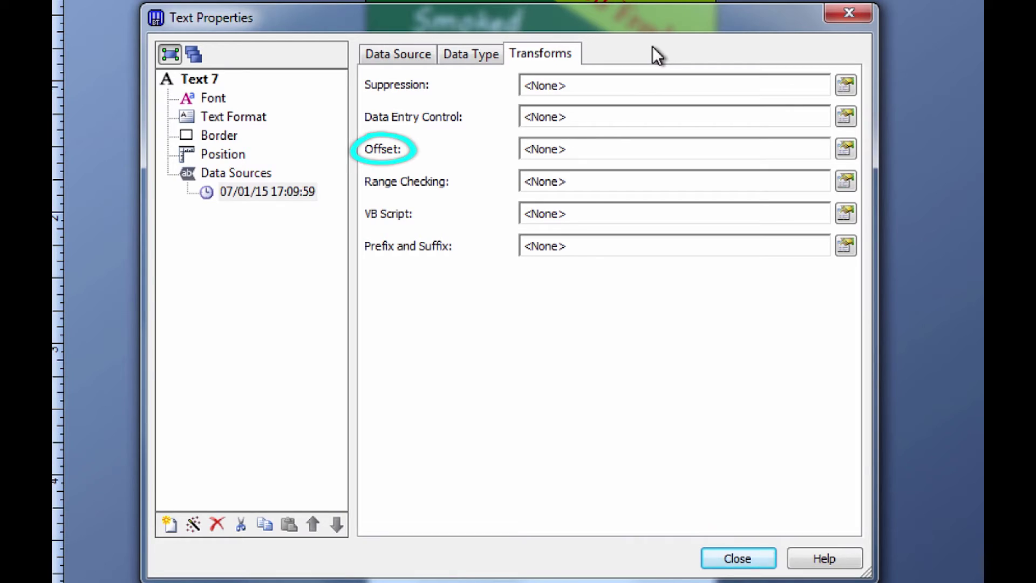
pyautogui.click(416, 53)
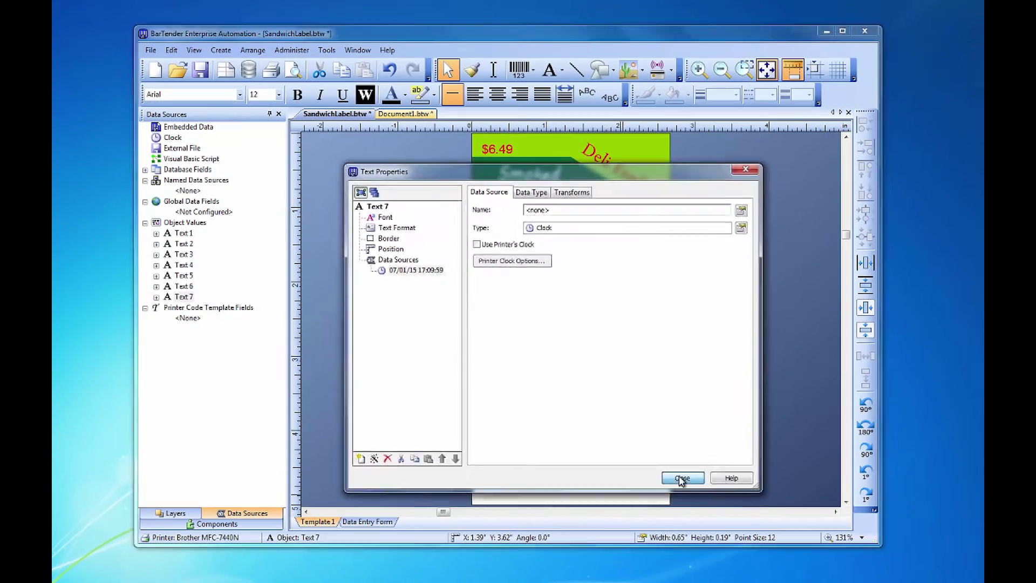
# Close the Prepared properties, then add a single-line text beside Sell by: reading 'August 1, 2015'
pyautogui.click(737, 557)
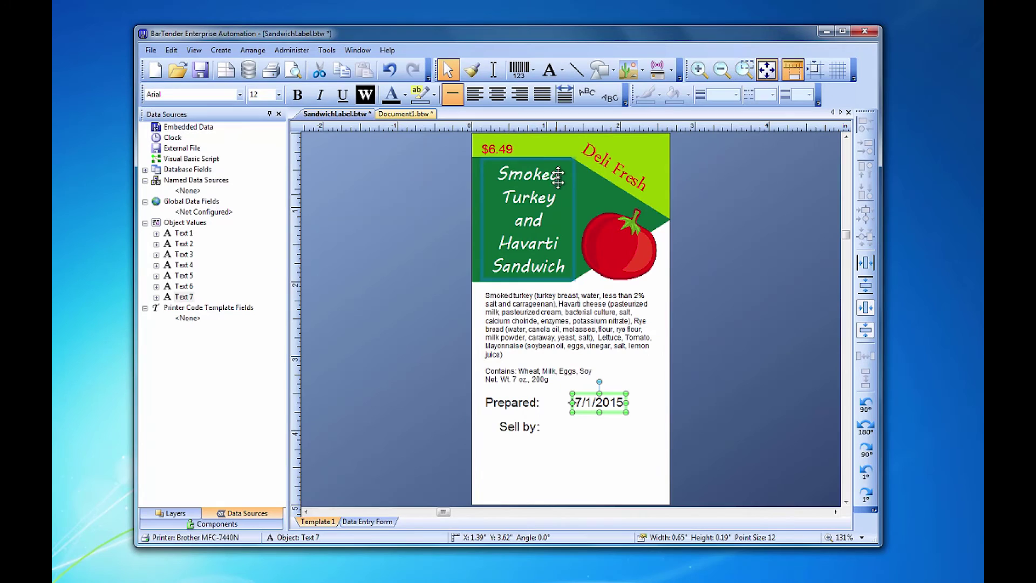
pyautogui.click(561, 71)
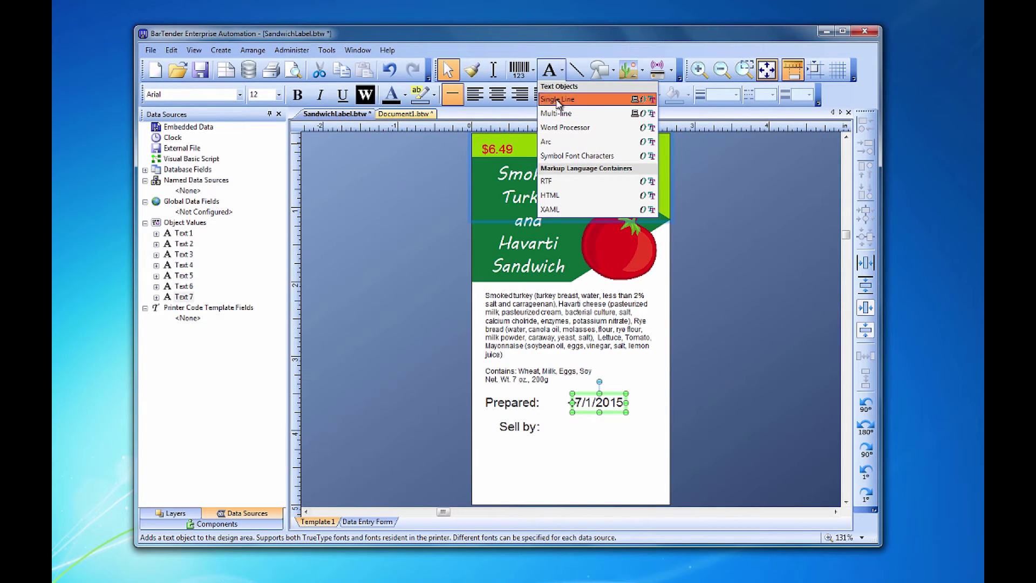
pyautogui.click(559, 100)
pyautogui.click(602, 432)
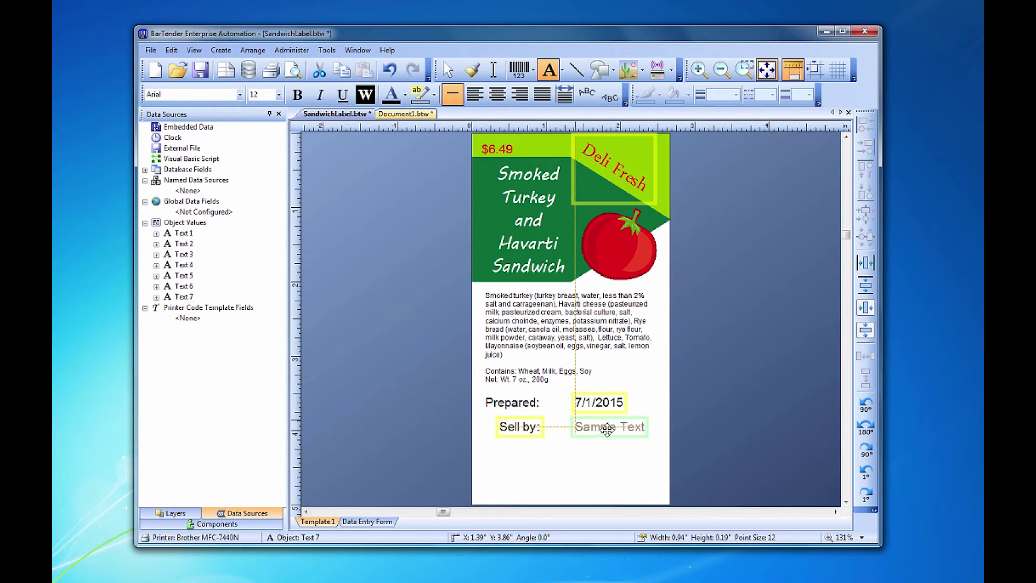
pyautogui.click(607, 430)
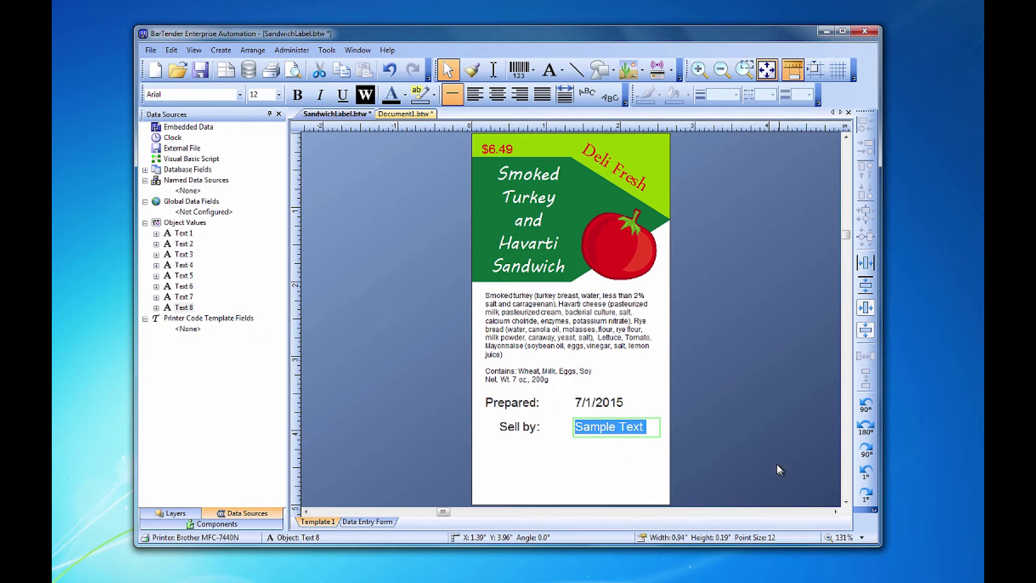
pyautogui.write('Augu')
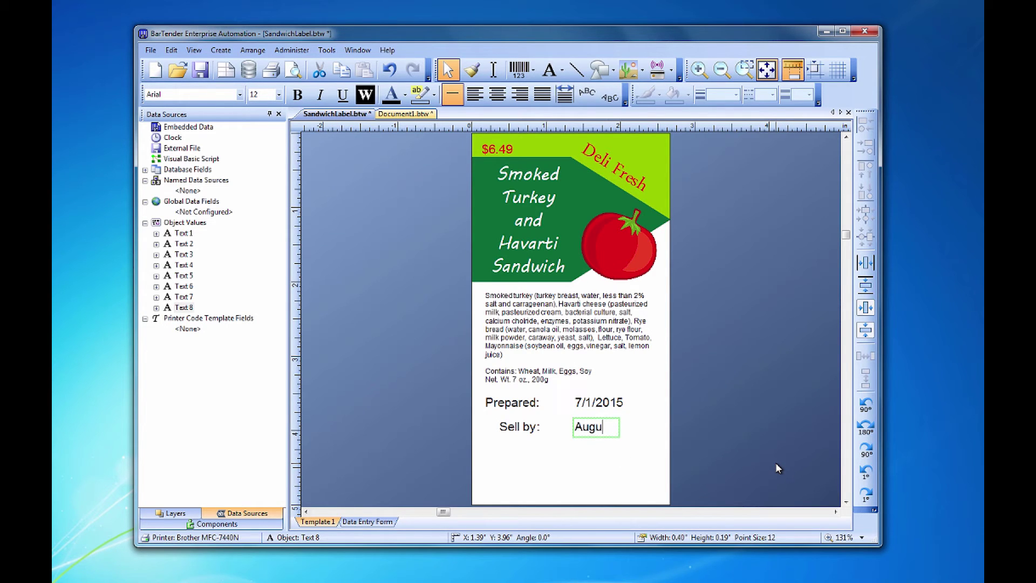
pyautogui.write('st 1, 20')
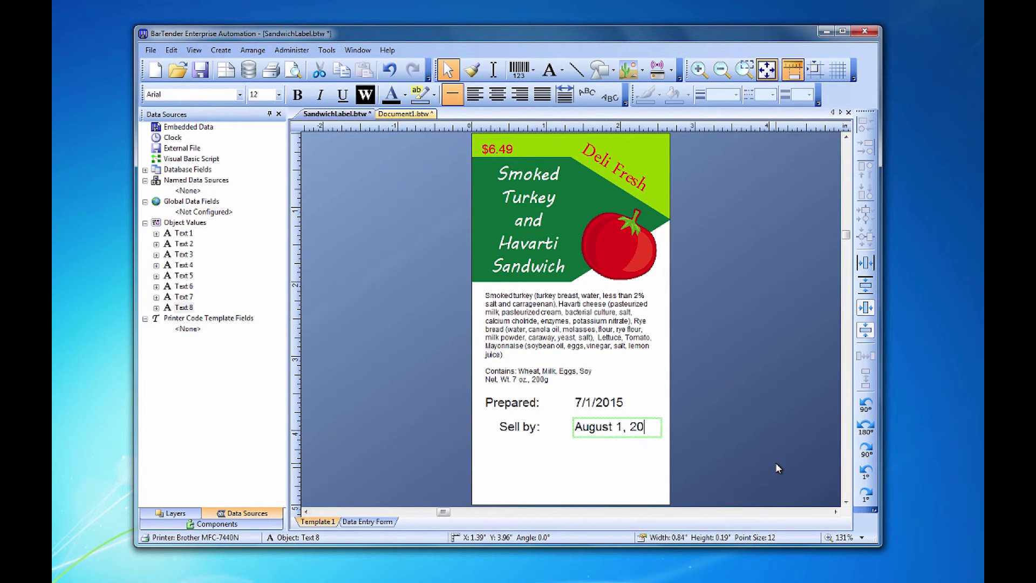
pyautogui.write('15')
# Set the Sell by text's data type to Date in its Properties so it displays 8/1/2015
pyautogui.rightClick(600, 416)
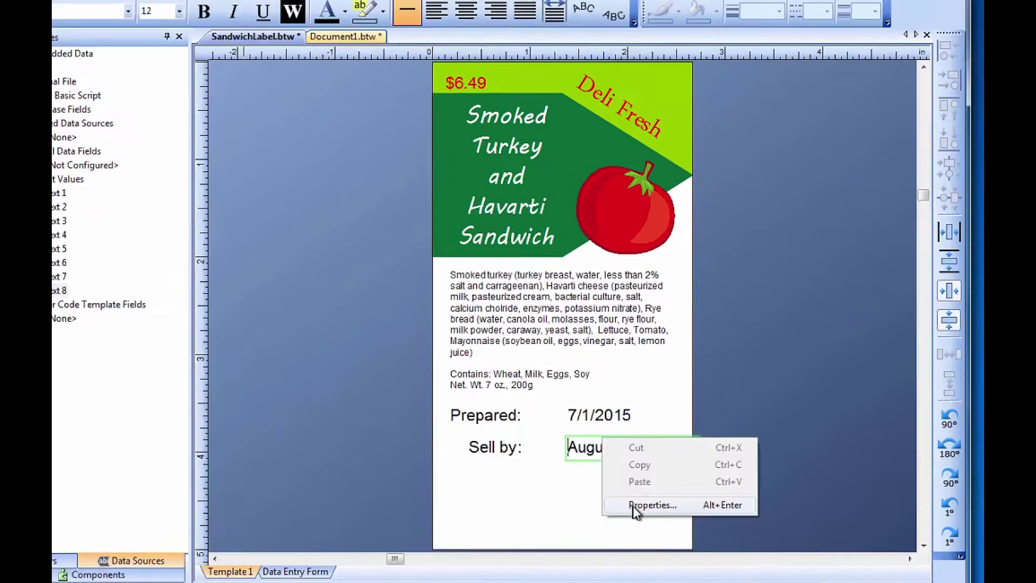
pyautogui.click(633, 505)
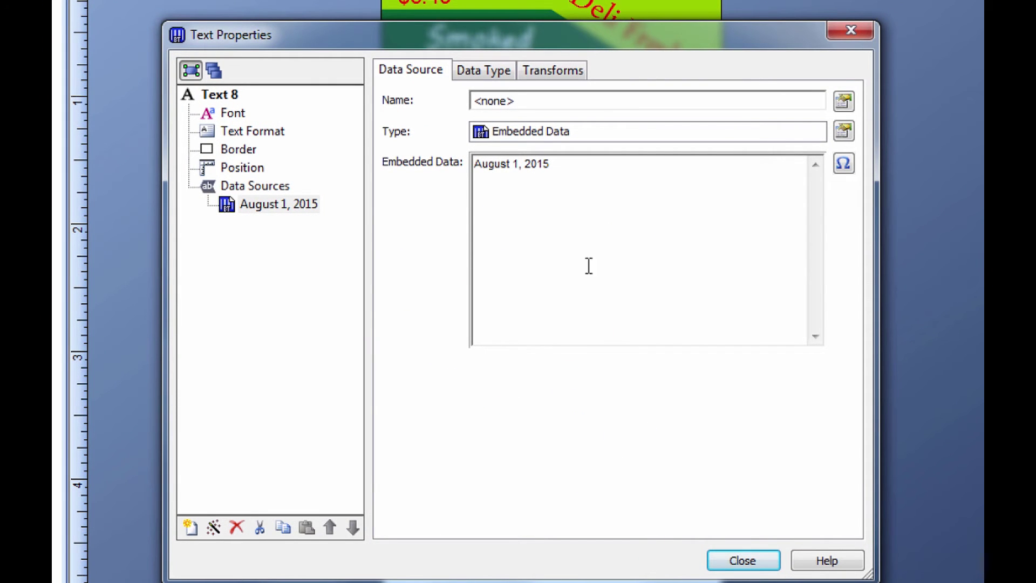
pyautogui.click(506, 68)
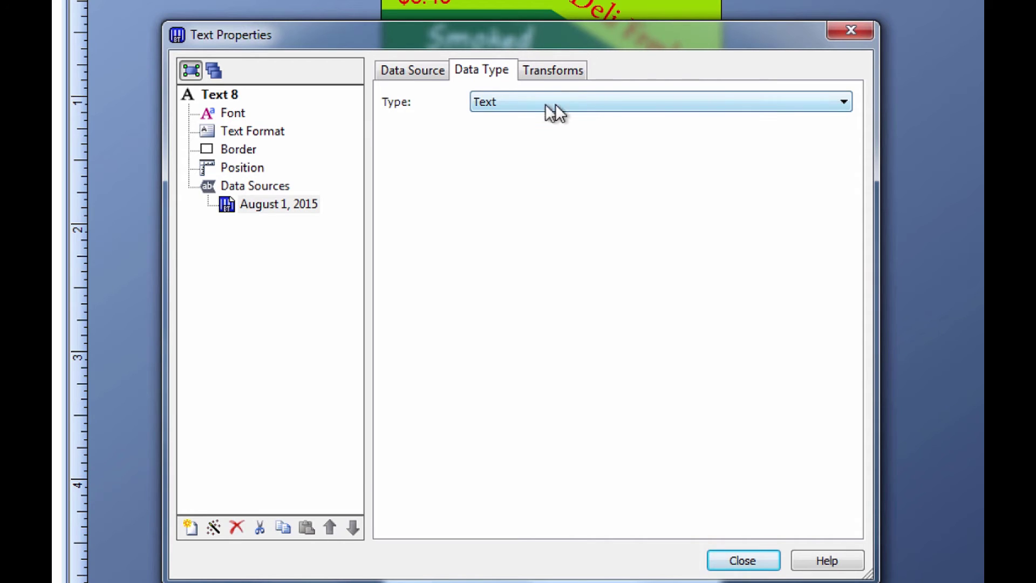
pyautogui.click(842, 103)
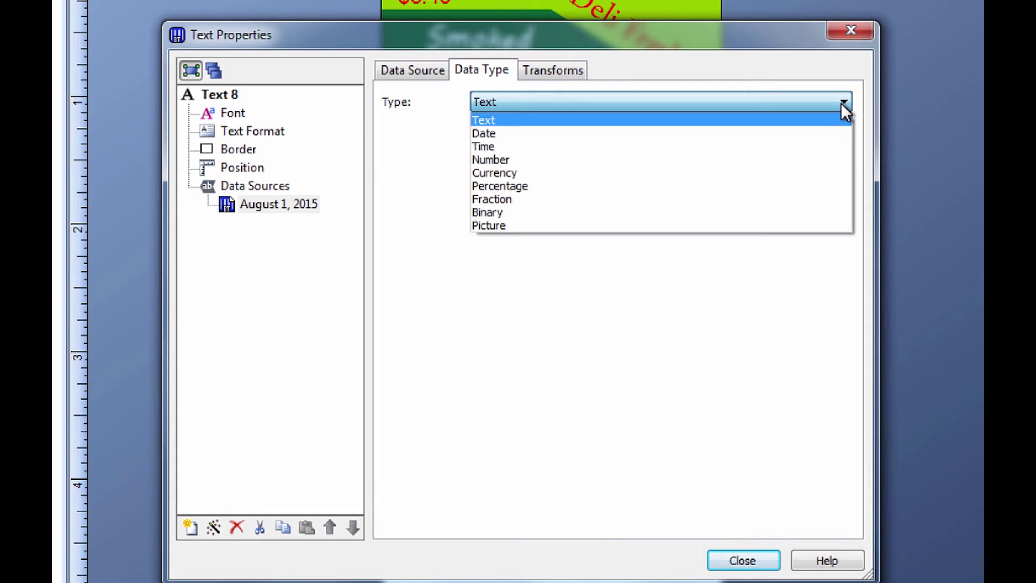
pyautogui.click(826, 133)
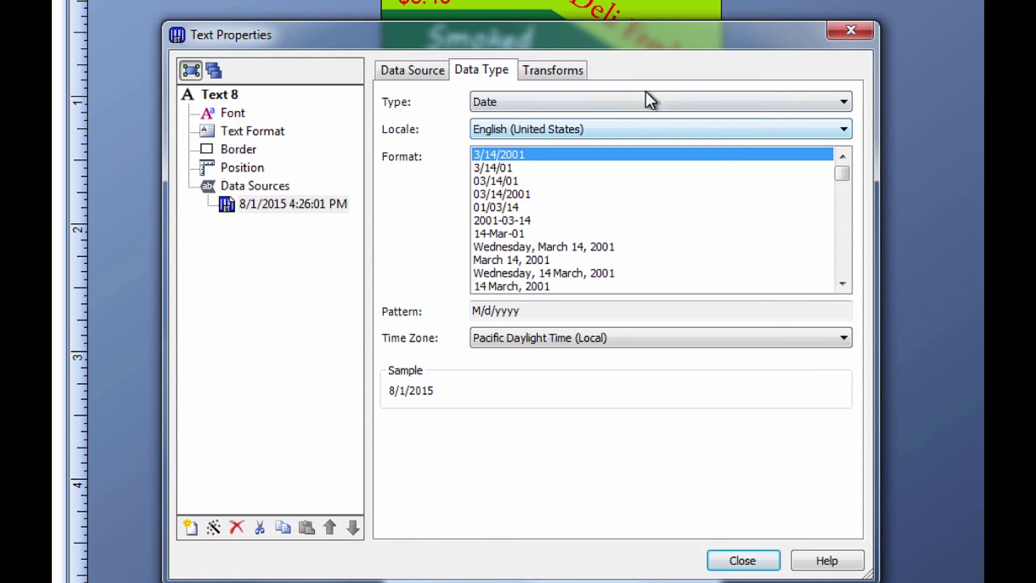
pyautogui.click(581, 75)
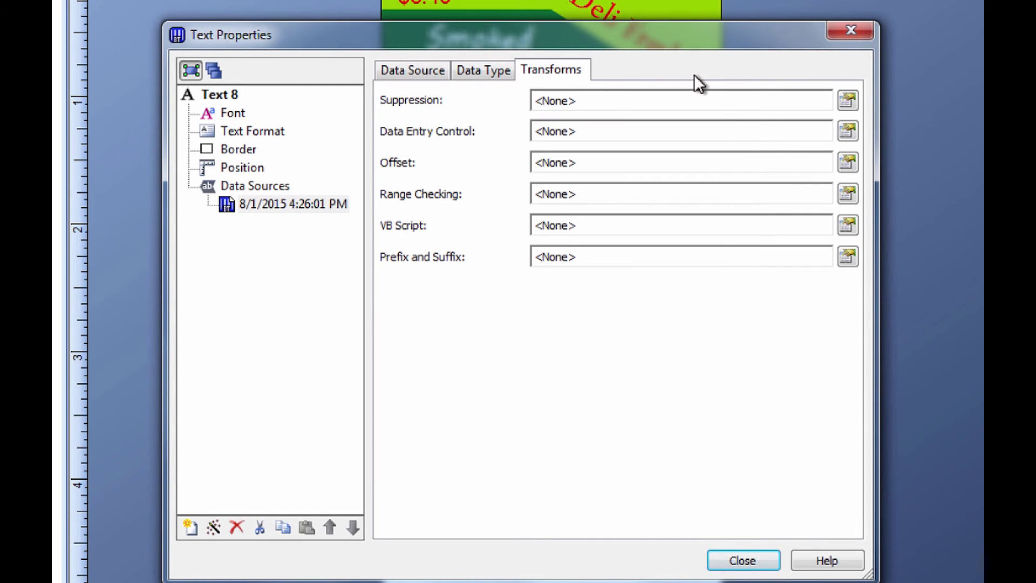
pyautogui.click(439, 74)
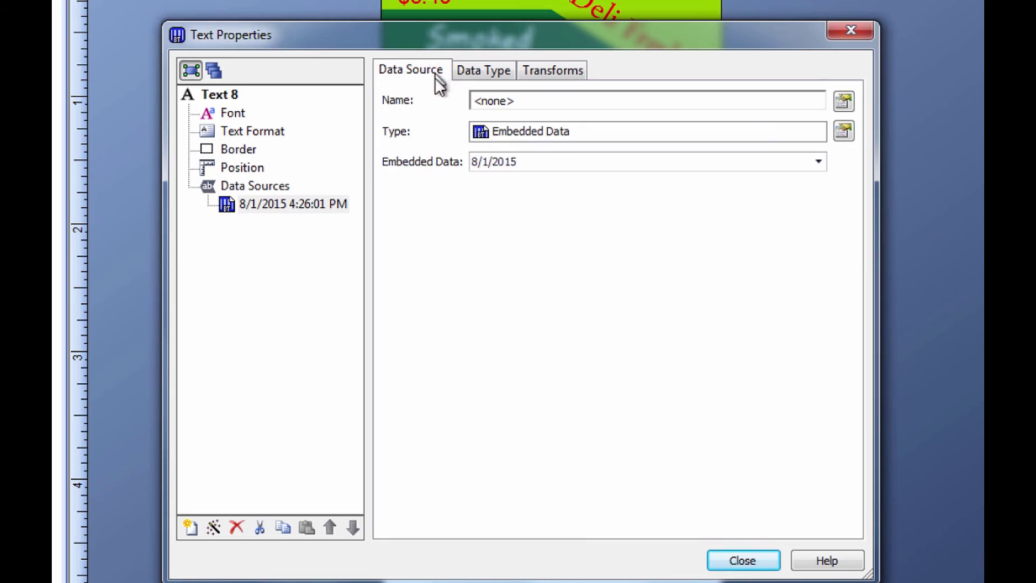
pyautogui.click(749, 560)
# Deselect the Sell by date and show the Help menu with BarTender Help and Training Videos
pyautogui.click(663, 547)
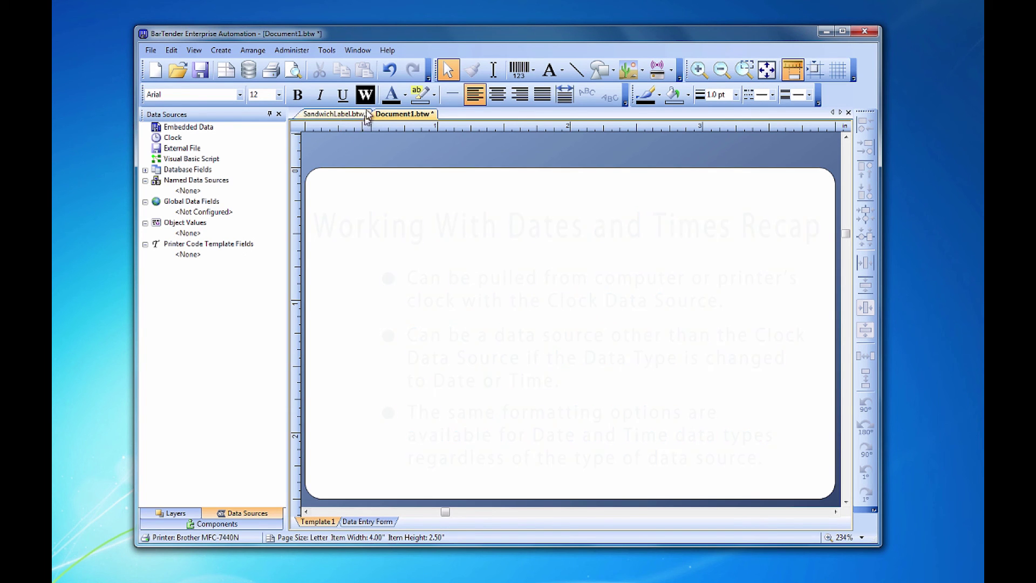
pyautogui.click(388, 50)
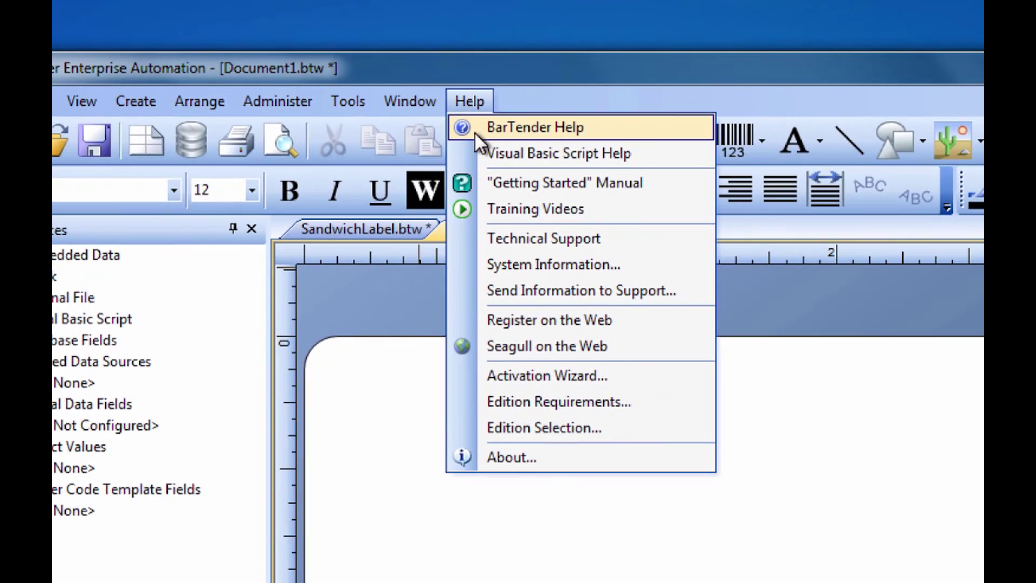